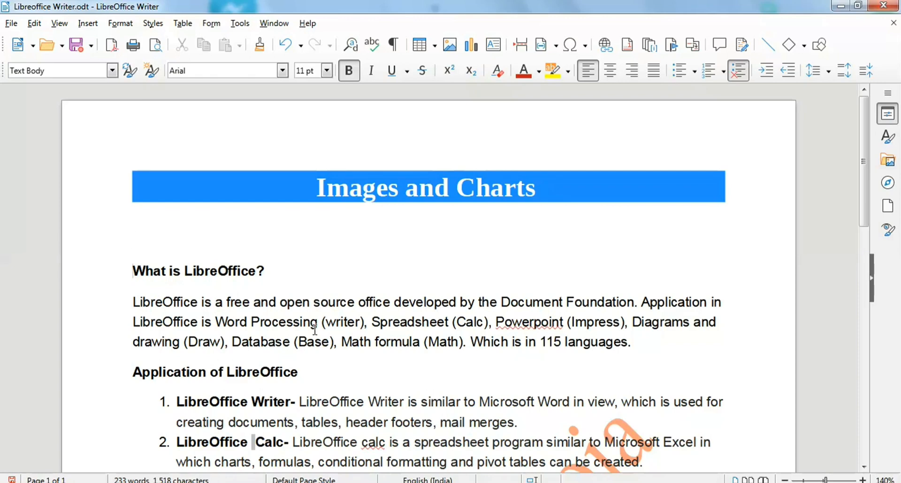
pyautogui.scroll(-6, 310, 326)
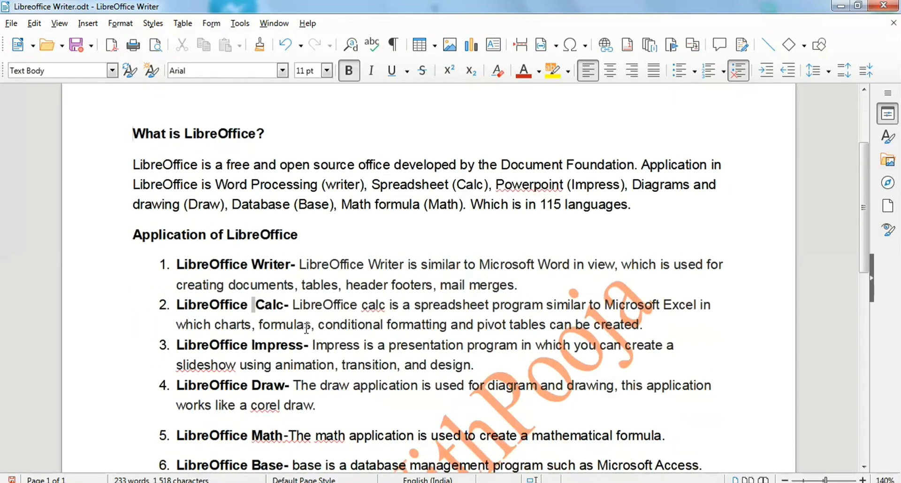
pyautogui.scroll(4, 305, 235)
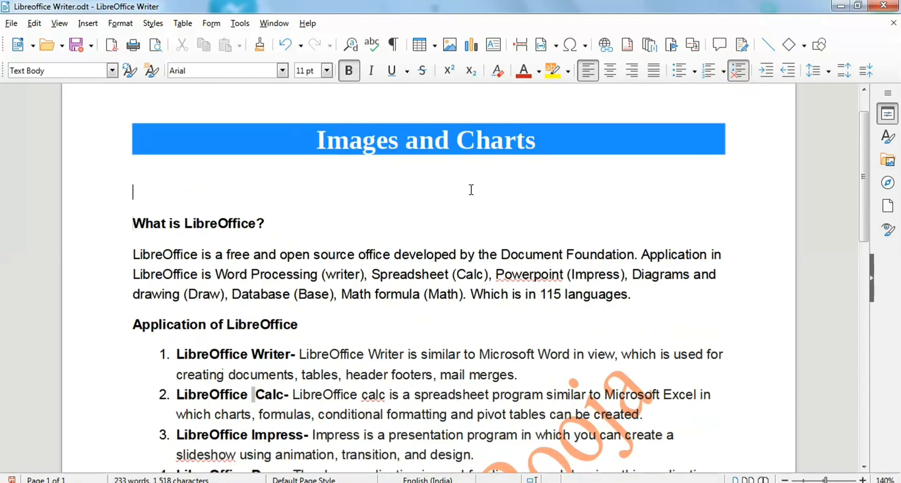
pyautogui.scroll(-4, 402, 321)
pyautogui.scroll(-4, 403, 321)
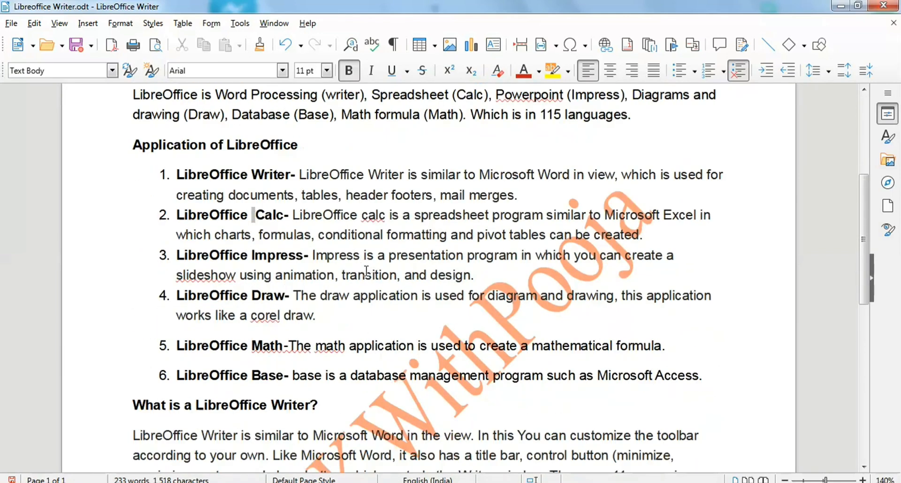
pyautogui.scroll(4, 366, 271)
# Insert the pinned yellow Note from the gallery's Shapes theme at the "Application of LibreOffice" heading and place it beside list items 1 and 2.
pyautogui.click(364, 234)
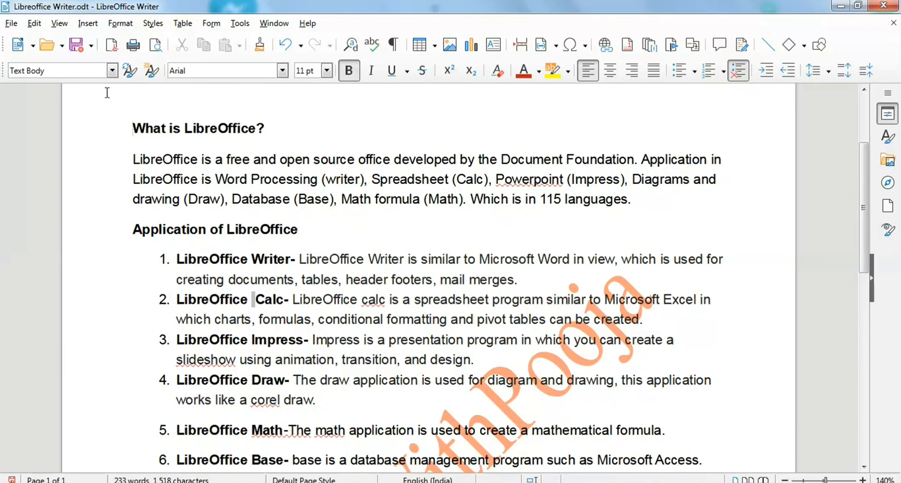
pyautogui.click(889, 162)
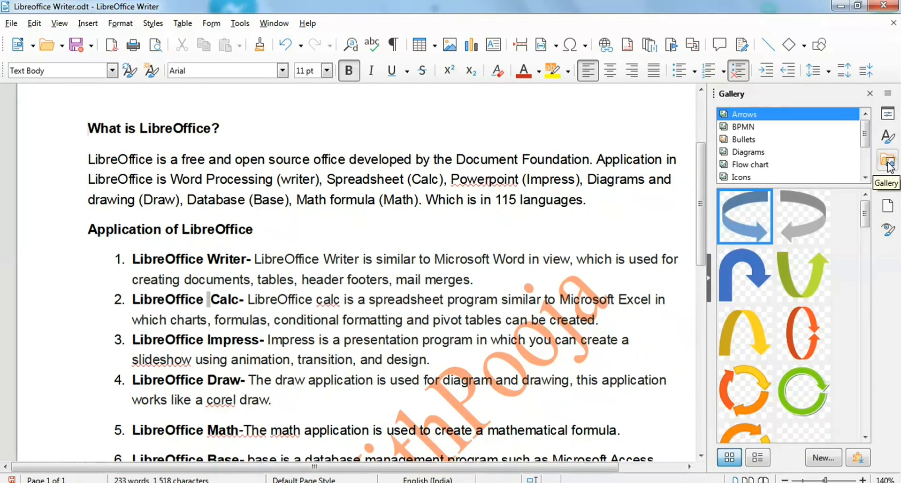
pyautogui.scroll(-4, 798, 174)
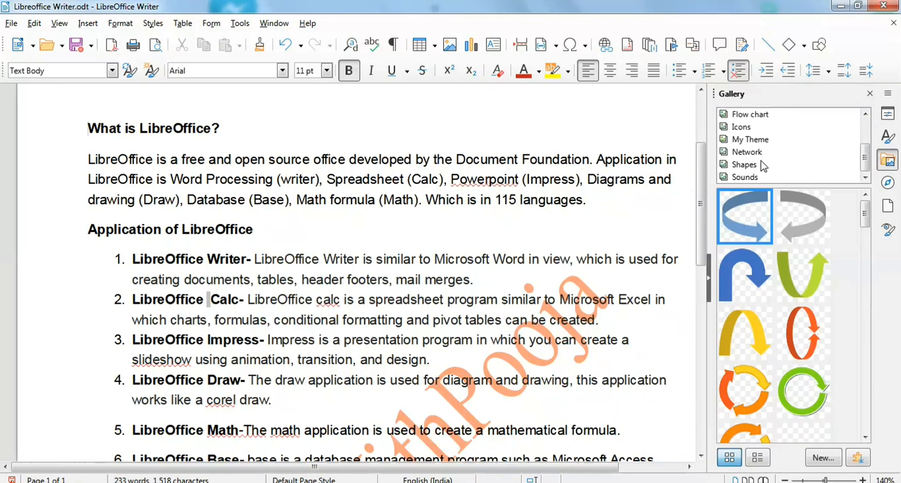
pyautogui.click(752, 167)
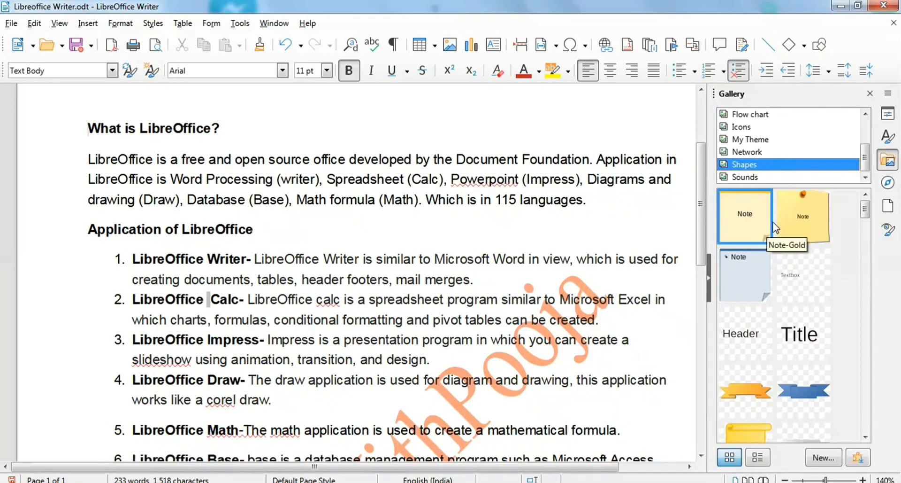
pyautogui.rightClick(800, 221)
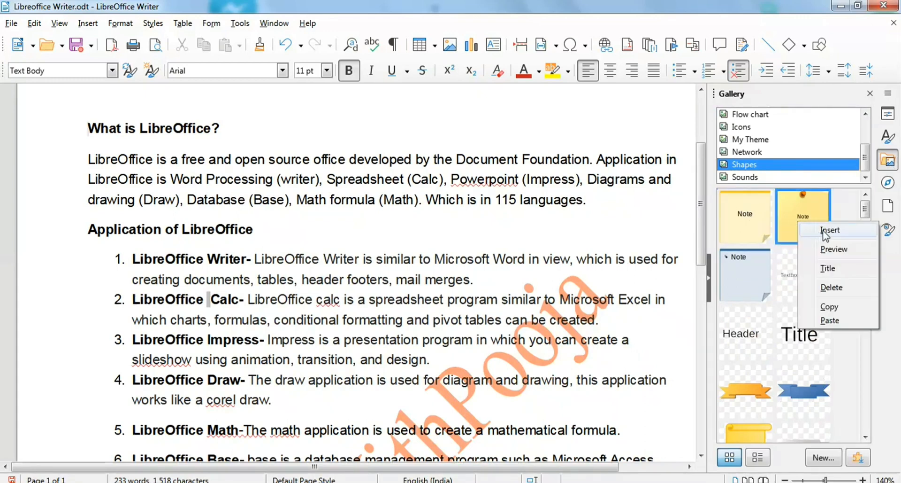
pyautogui.click(824, 233)
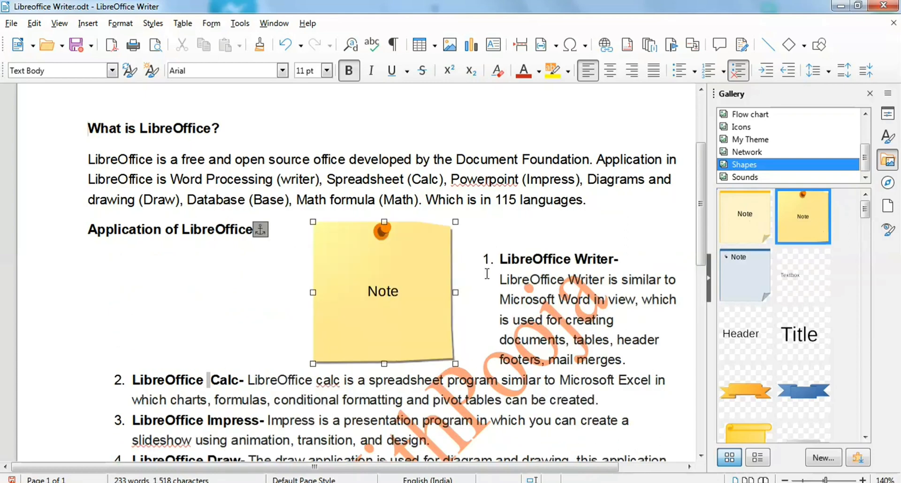
pyautogui.moveTo(403, 292); pyautogui.dragTo(557, 305)
pyautogui.click(406, 381)
# Insert the desktop computer with tower picture from the gallery's Network theme on the empty line below the document's last paragraph.
pyautogui.scroll(-6, 407, 380)
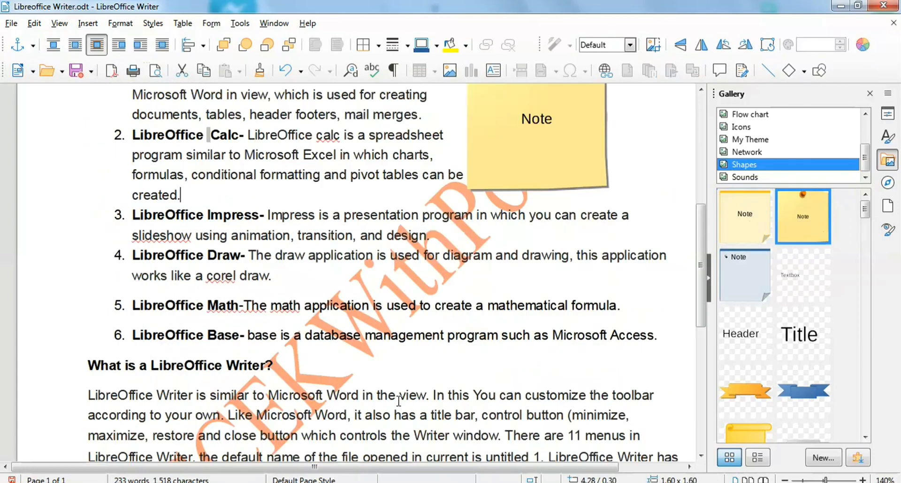
pyautogui.click(676, 255)
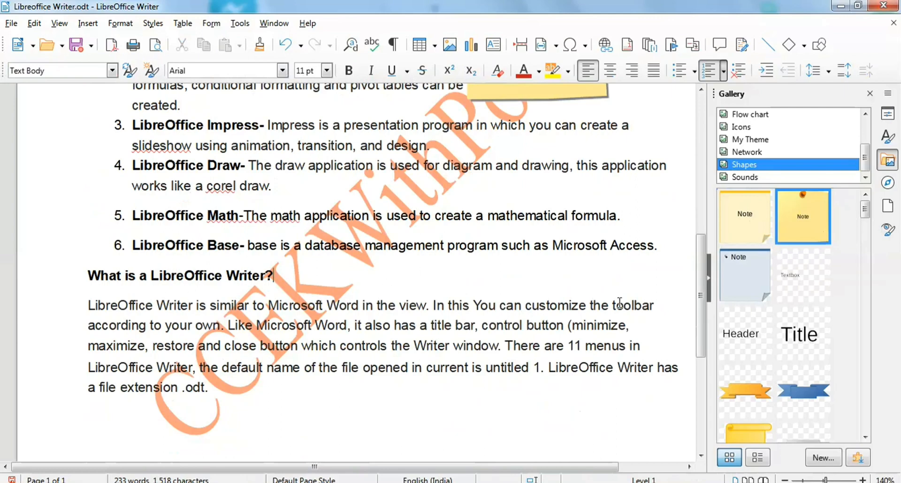
pyautogui.scroll(-3, 508, 384)
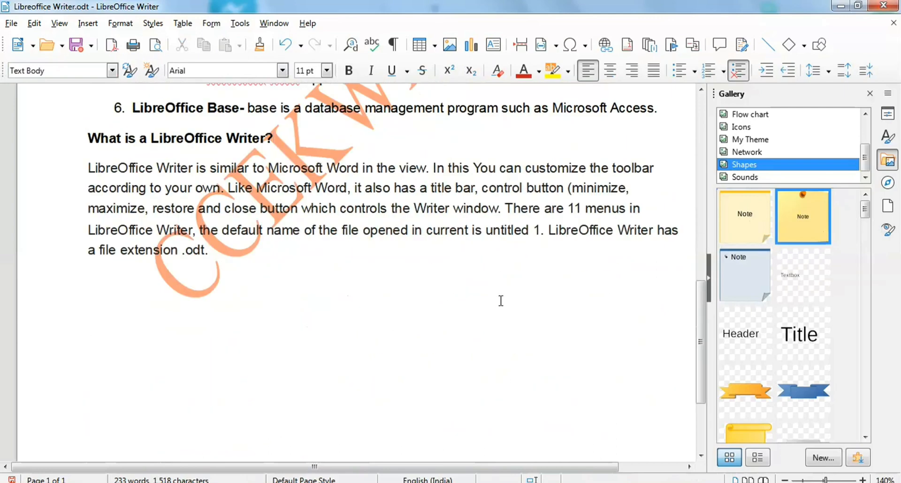
pyautogui.click(252, 302)
pyautogui.click(770, 152)
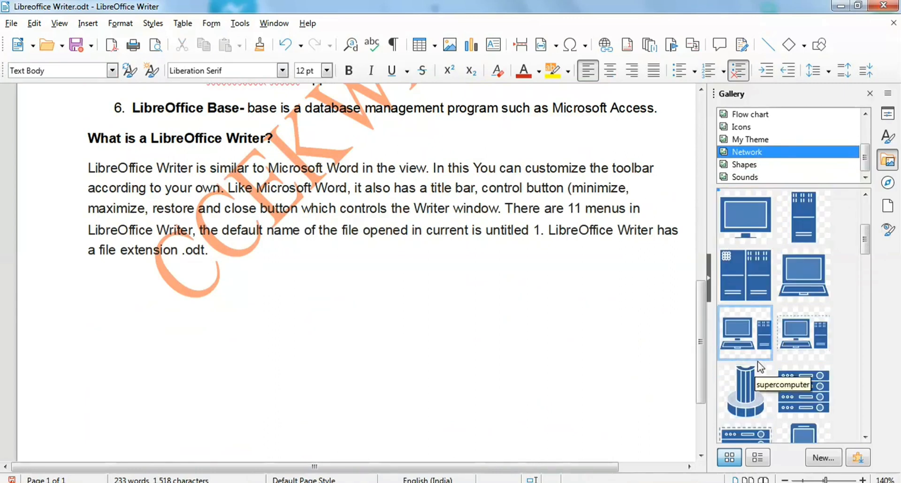
pyautogui.rightClick(762, 329)
pyautogui.click(795, 338)
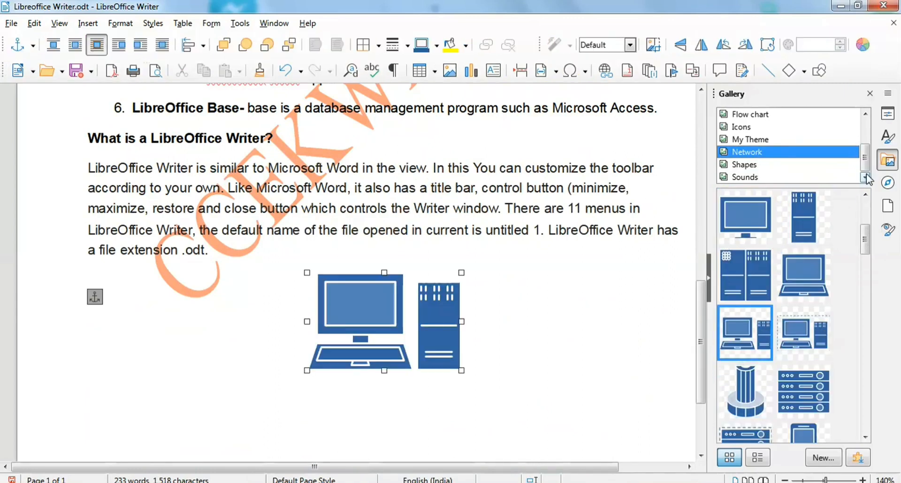
# Close the gallery and move the computer picture to the left margin directly beneath the last paragraph.
pyautogui.click(870, 93)
pyautogui.moveTo(451, 326); pyautogui.dragTo(259, 324)
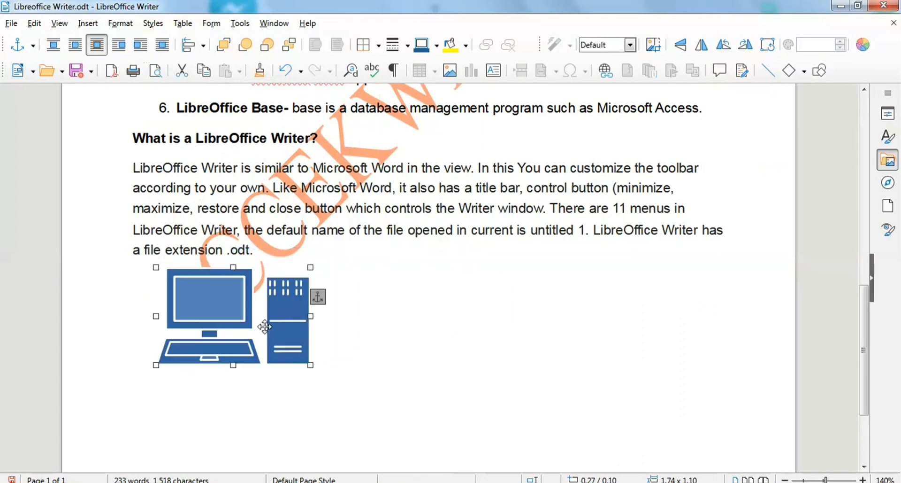
pyautogui.click(536, 353)
# Add an empty line after the LibreOffice Base list item and insert a default column chart there.
pyautogui.scroll(7, 535, 362)
pyautogui.scroll(-3, 531, 374)
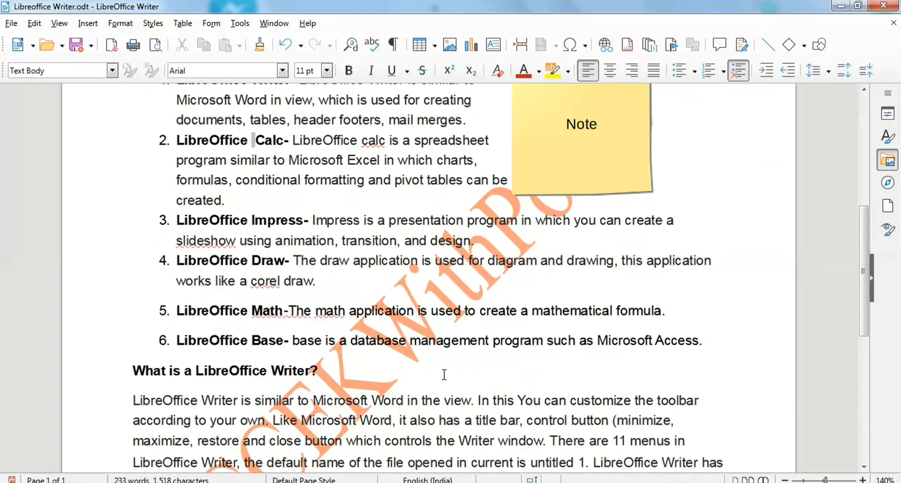
pyautogui.press('Return')
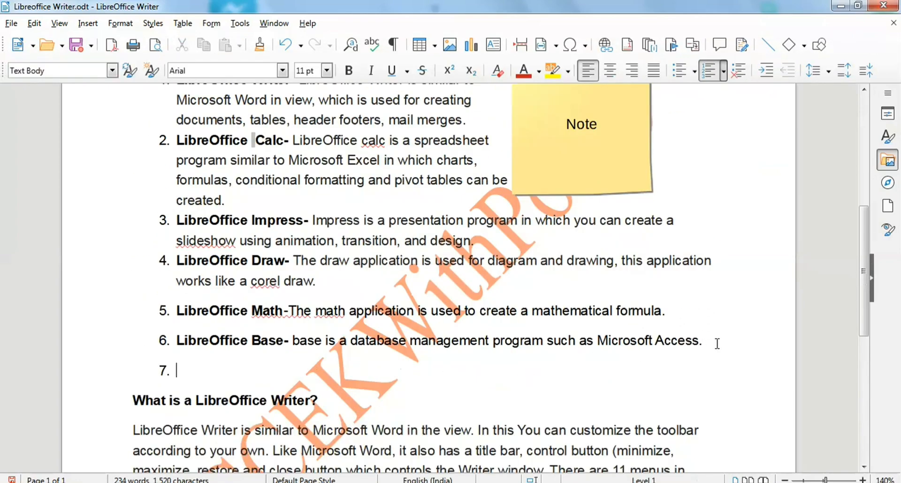
pyautogui.press('BackSpace')
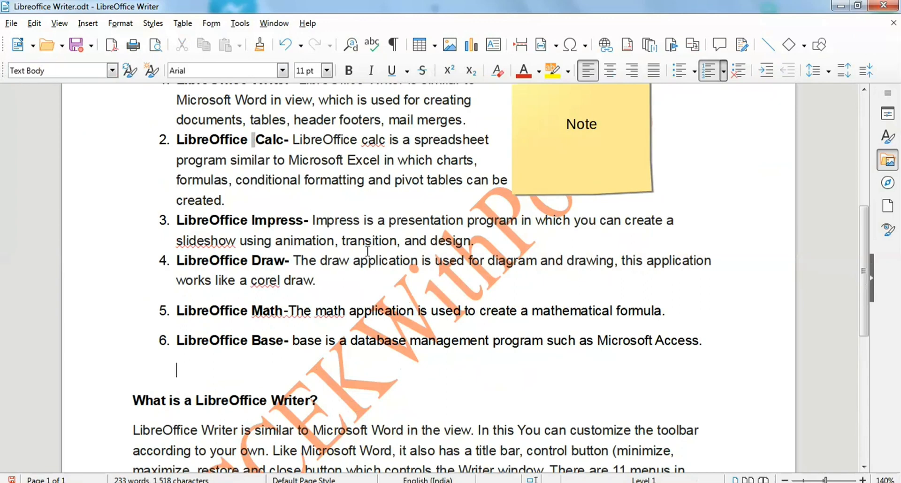
pyautogui.click(88, 24)
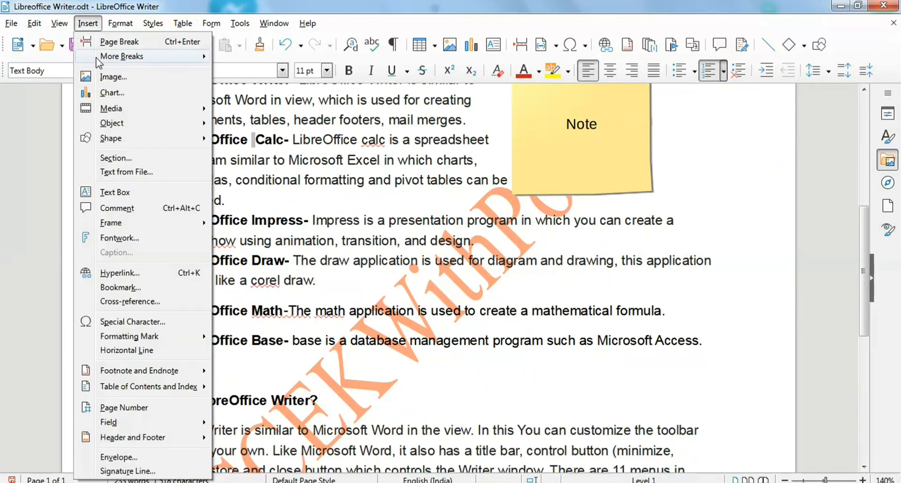
pyautogui.click(120, 95)
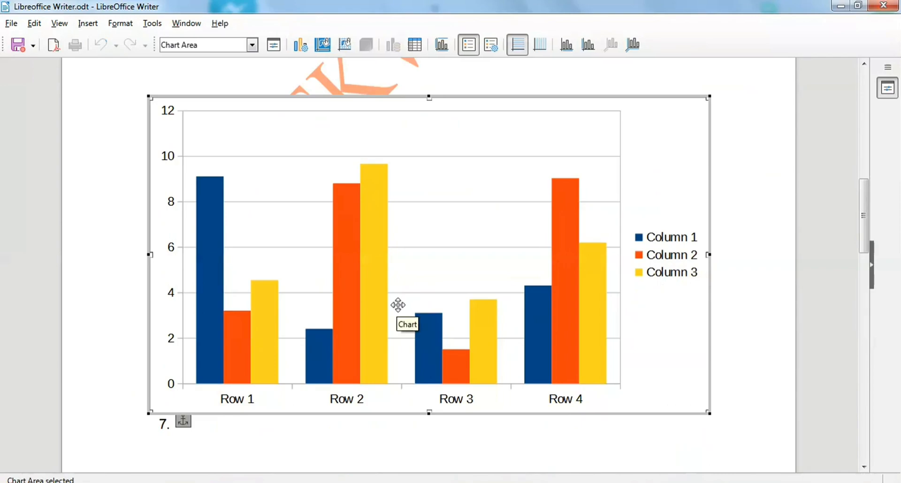
pyautogui.press('Escape')
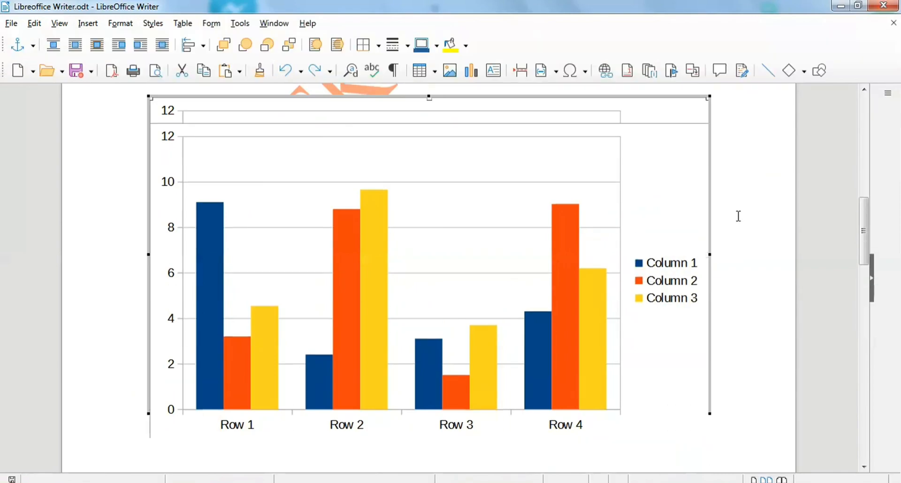
# Look through both pages to examine the inserted note, the column chart and the computer picture.
pyautogui.scroll(5, 537, 289)
pyautogui.scroll(8, 537, 290)
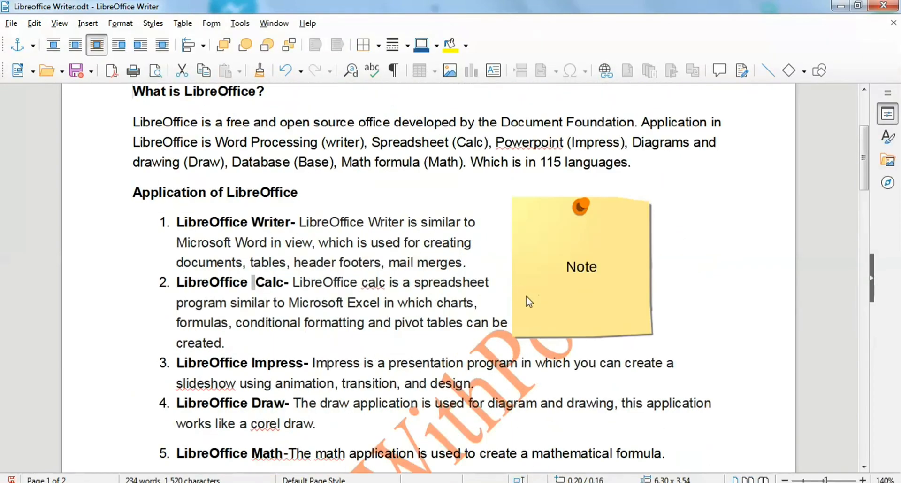
pyautogui.scroll(-3, 540, 373)
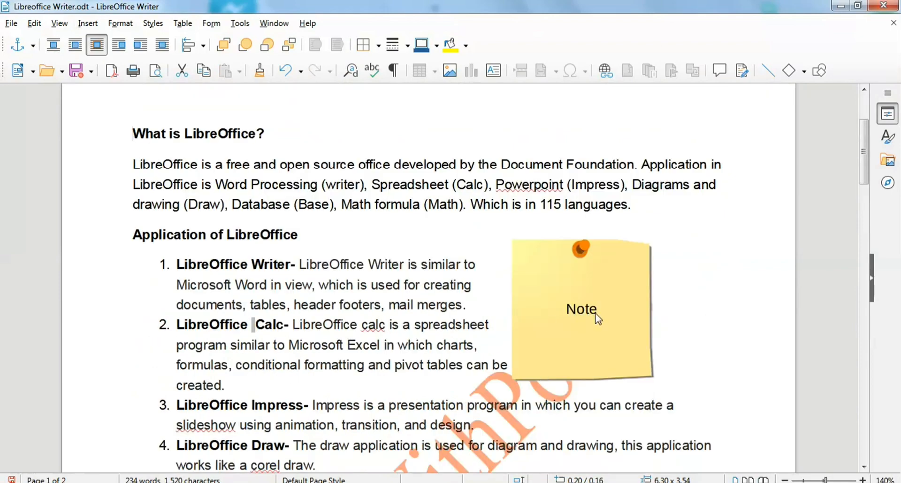
pyautogui.scroll(-3, 578, 343)
pyautogui.scroll(-8, 579, 345)
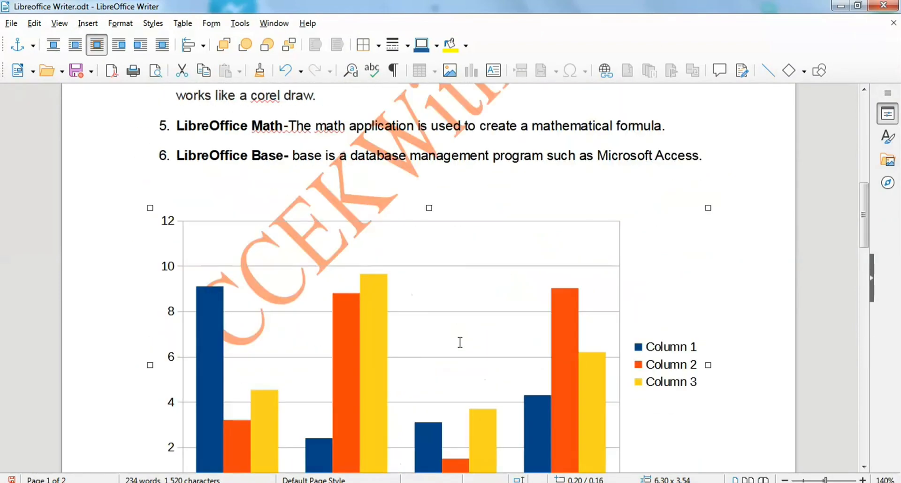
pyautogui.scroll(-5, 480, 315)
pyautogui.scroll(-5, 480, 316)
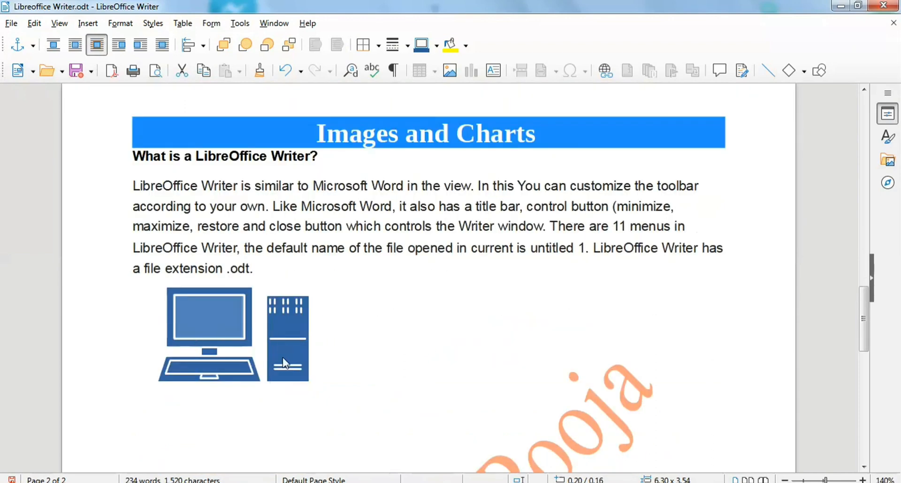
pyautogui.scroll(-2, 229, 351)
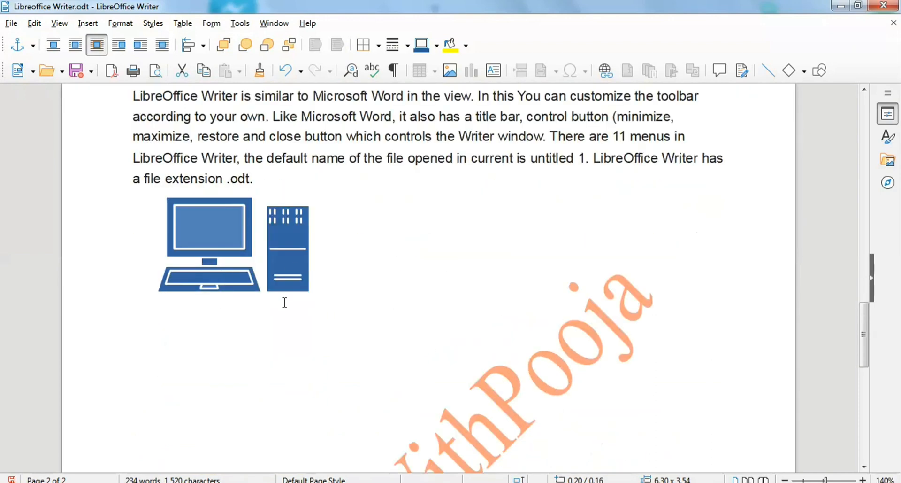
pyautogui.scroll(4, 285, 302)
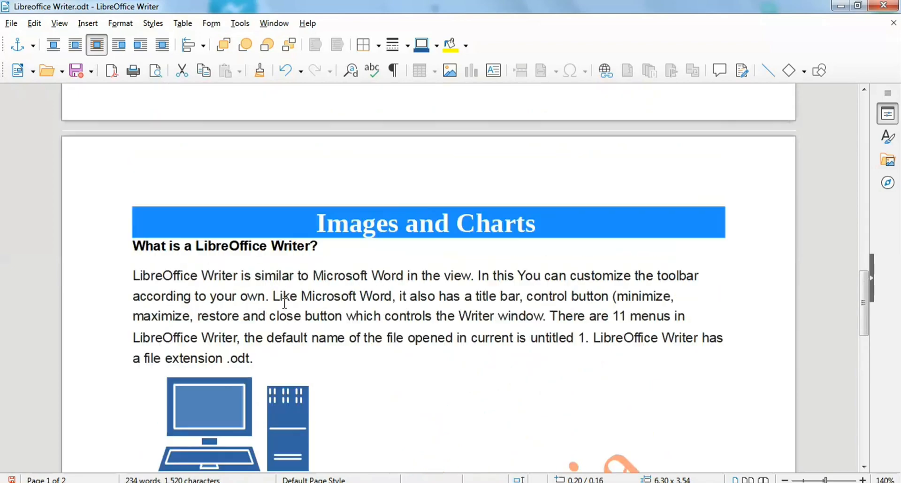
pyautogui.scroll(11, 544, 417)
pyautogui.scroll(10, 544, 417)
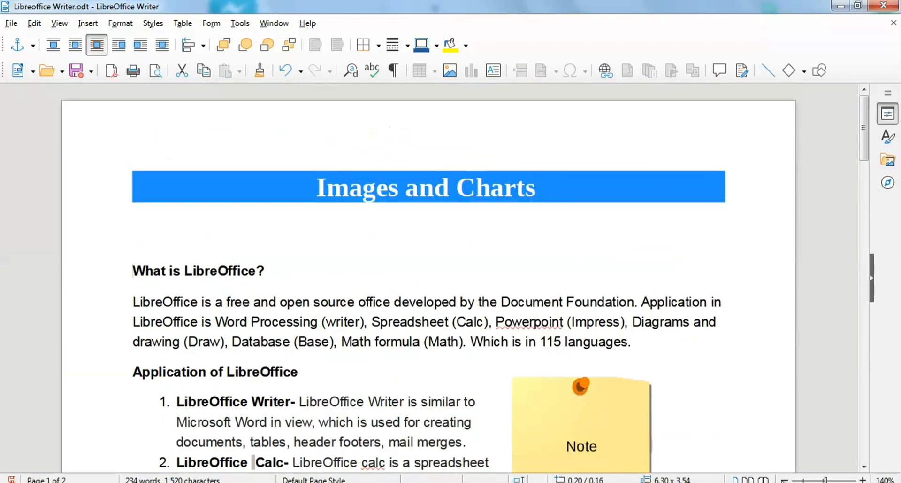
# Turn off the display of images and charts in the document.
pyautogui.click(785, 479)
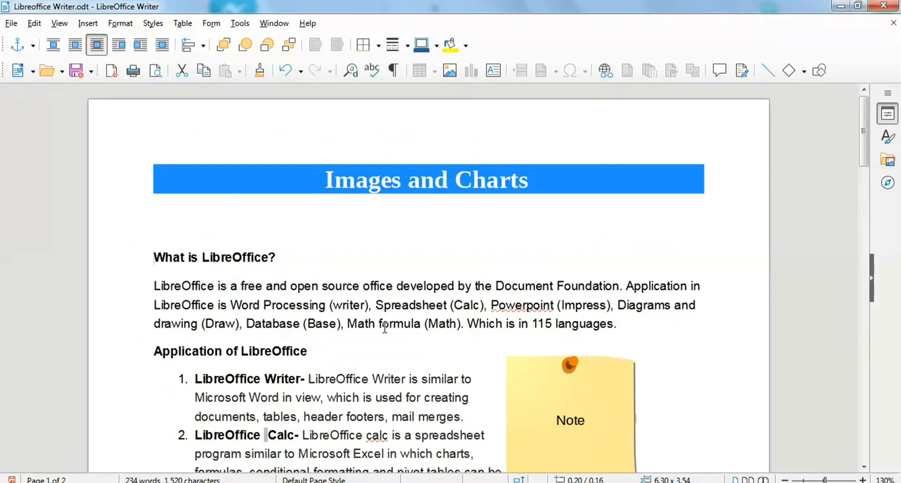
pyautogui.scroll(-2, 385, 327)
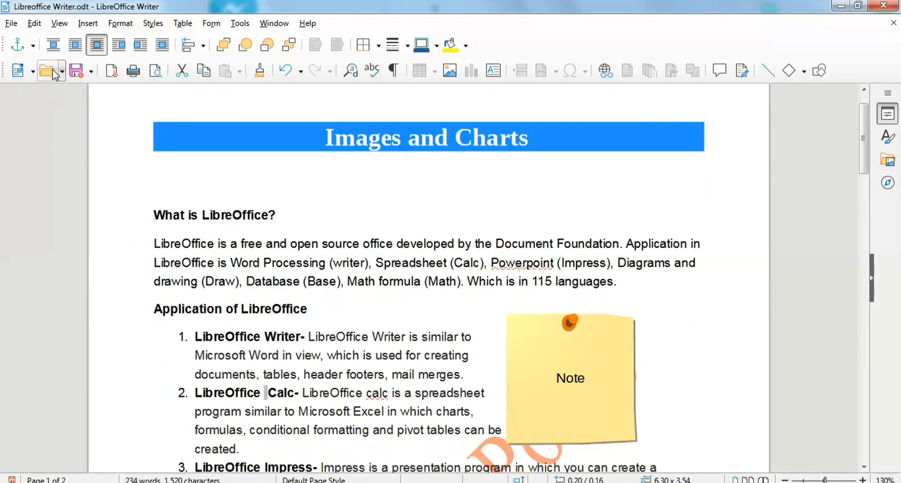
pyautogui.click(61, 23)
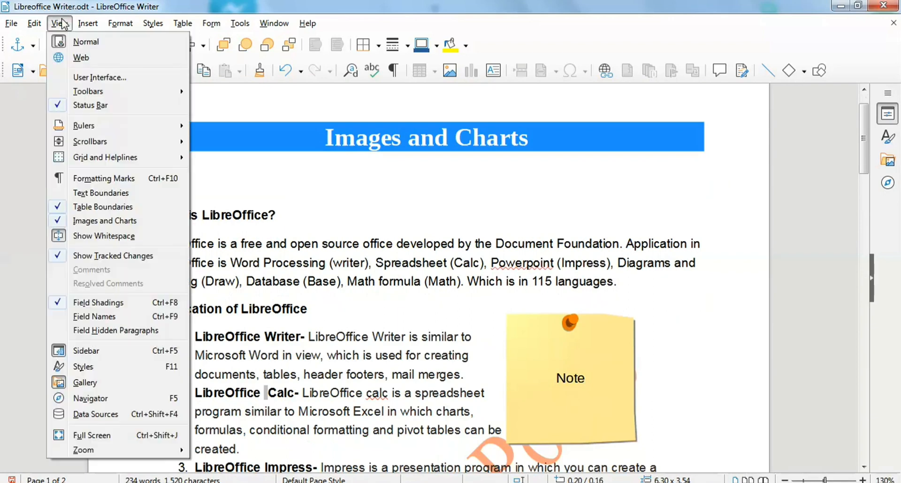
pyautogui.click(105, 222)
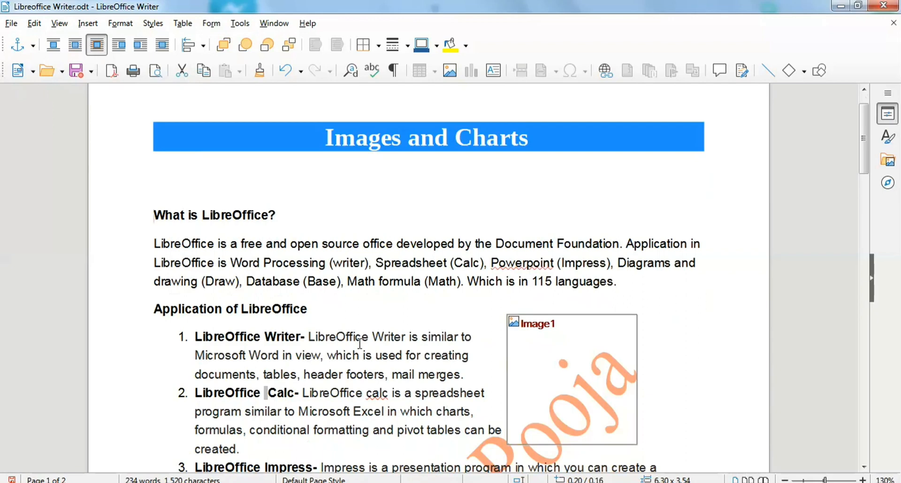
pyautogui.scroll(-2, 601, 411)
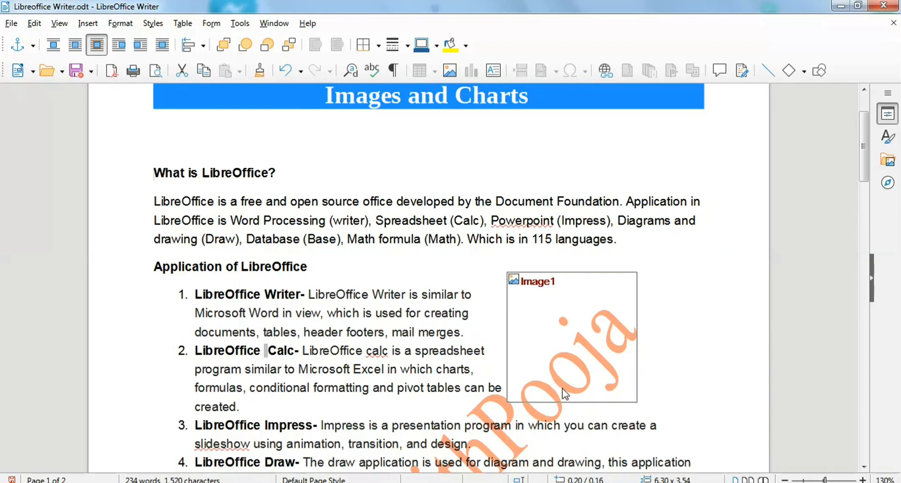
pyautogui.scroll(-12, 549, 385)
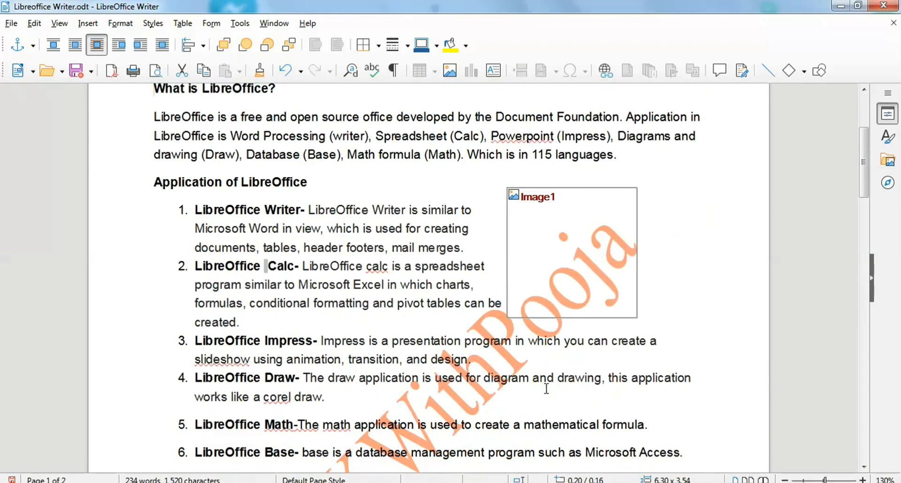
pyautogui.scroll(-5, 468, 383)
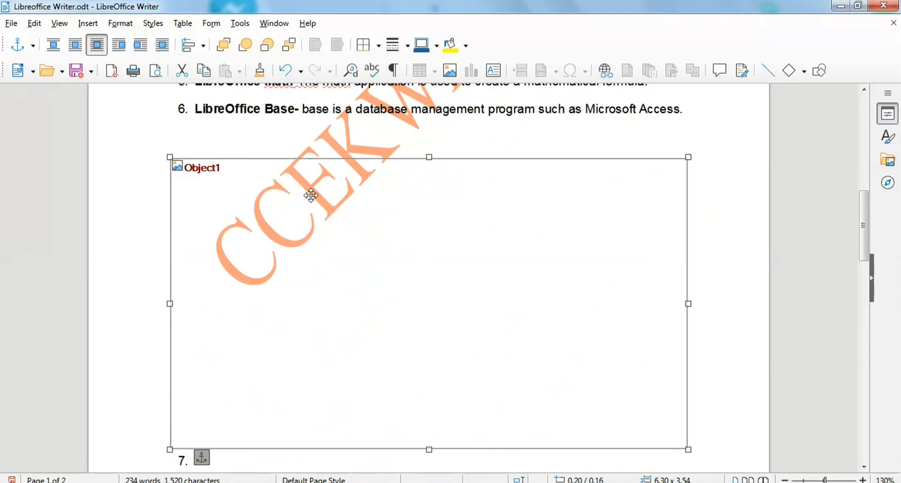
# Look through both pages to examine how the two pictures and the chart appear with their display turned off.
pyautogui.scroll(-18, 439, 363)
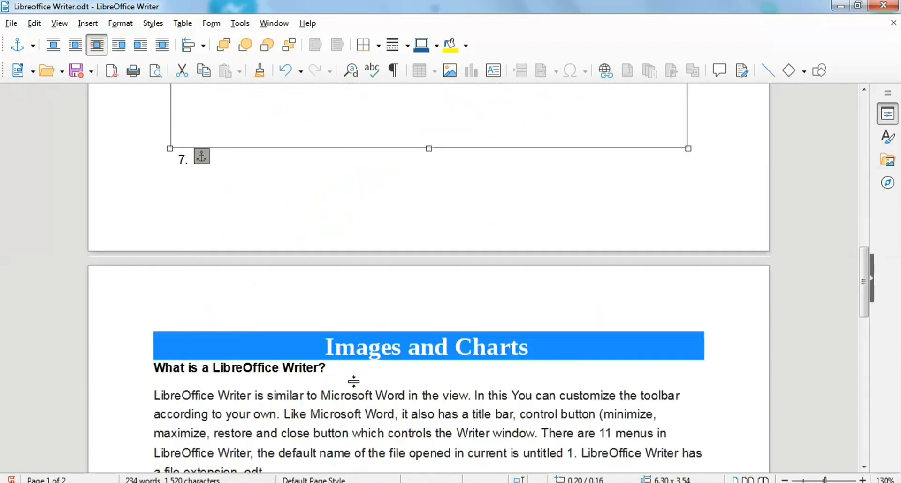
pyautogui.scroll(-3, 354, 381)
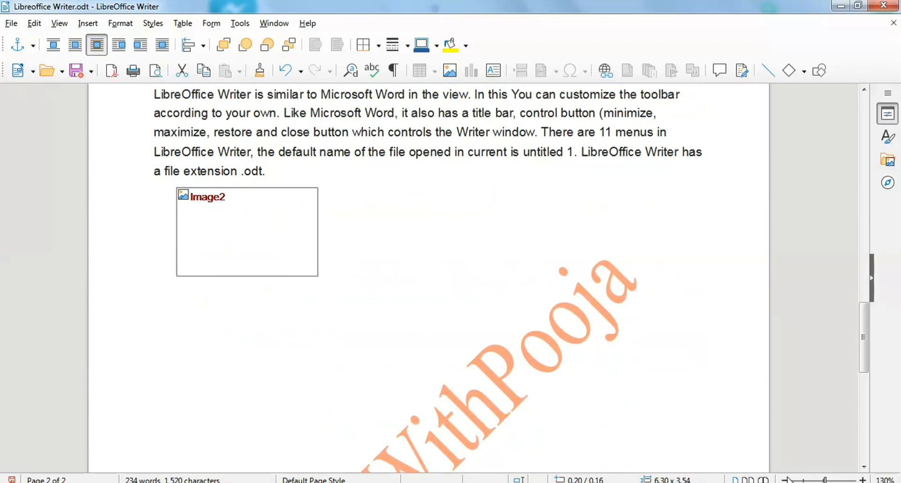
pyautogui.click(785, 480)
pyautogui.click(785, 479)
pyautogui.click(785, 479)
pyautogui.click(786, 479)
pyautogui.keyDown('ctrl'); pyautogui.scroll(-5, 568, 353); pyautogui.keyUp('ctrl')
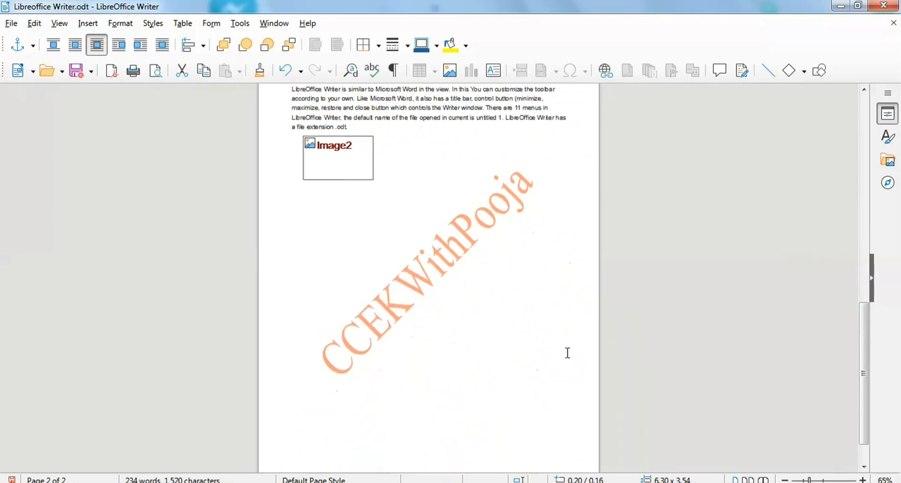
pyautogui.scroll(10, 568, 353)
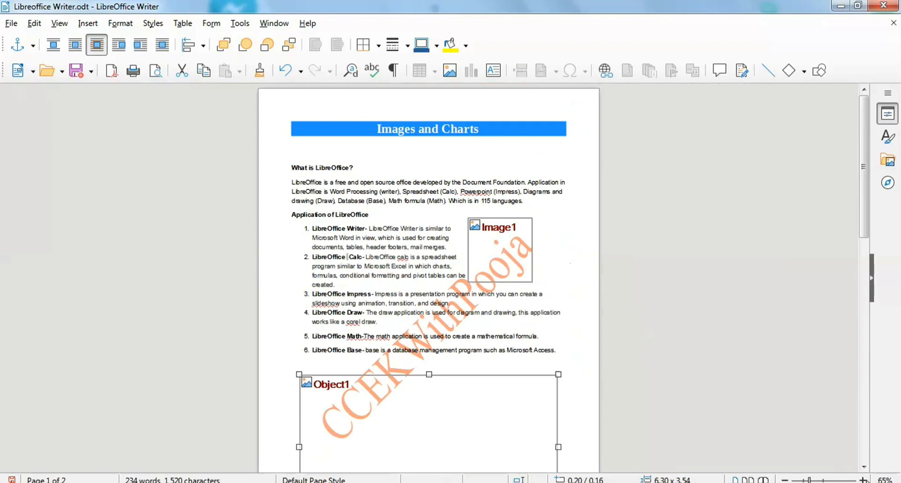
pyautogui.keyDown('ctrl'); pyautogui.scroll(5, 488, 388); pyautogui.keyUp('ctrl')
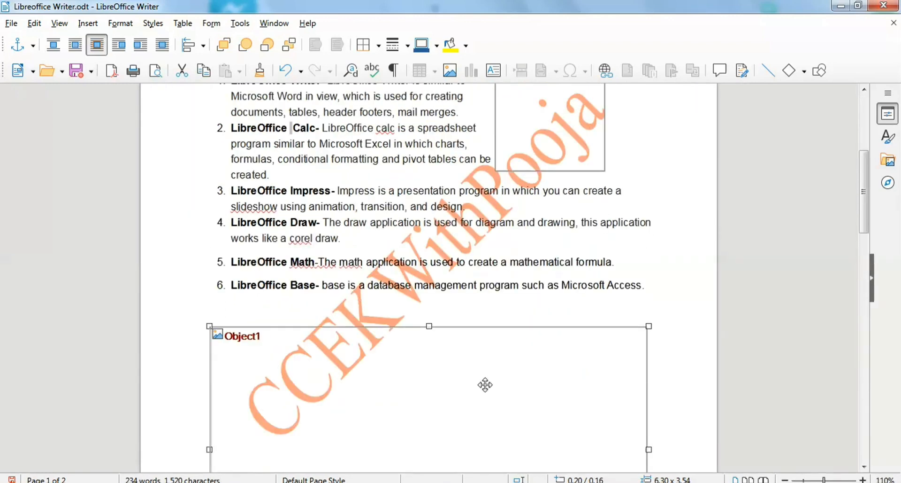
pyautogui.scroll(10, 485, 384)
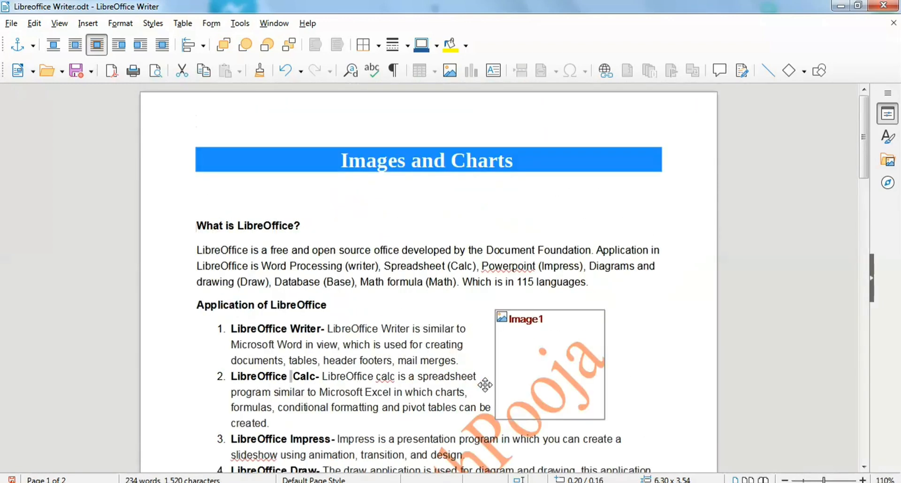
# Turn the display of images and charts back on and check the note, column chart and computer picture across both pages.
pyautogui.click(59, 23)
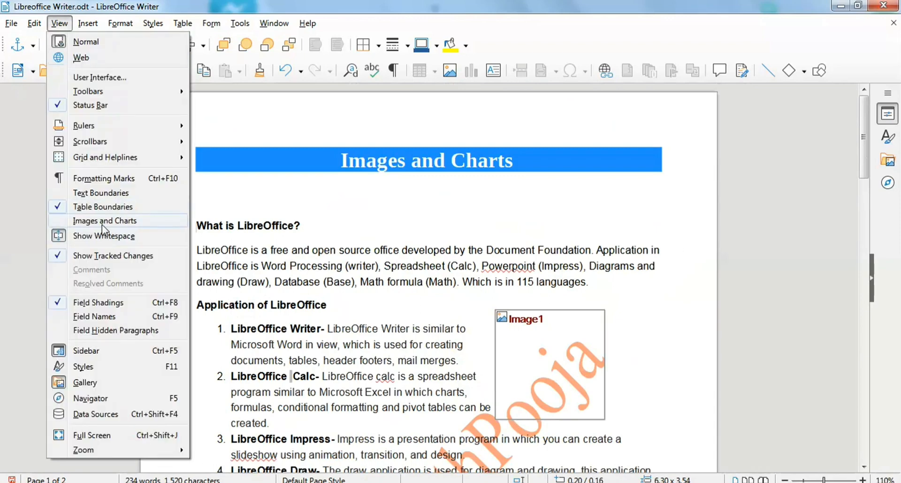
pyautogui.click(342, 308)
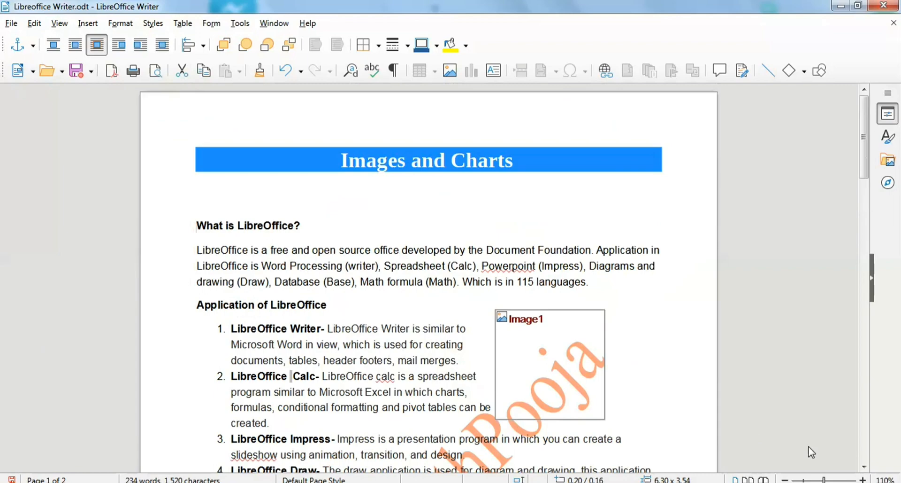
pyautogui.click(863, 480)
pyautogui.click(863, 480)
pyautogui.scroll(-3, 499, 391)
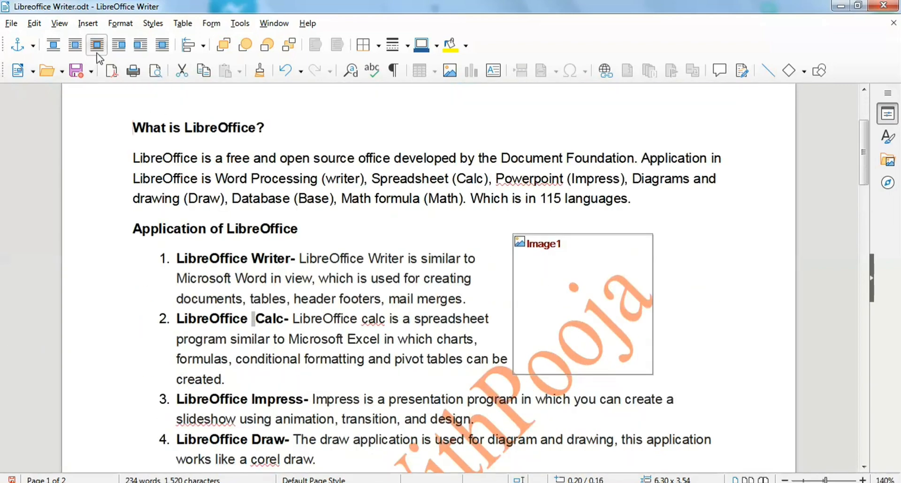
pyautogui.click(60, 23)
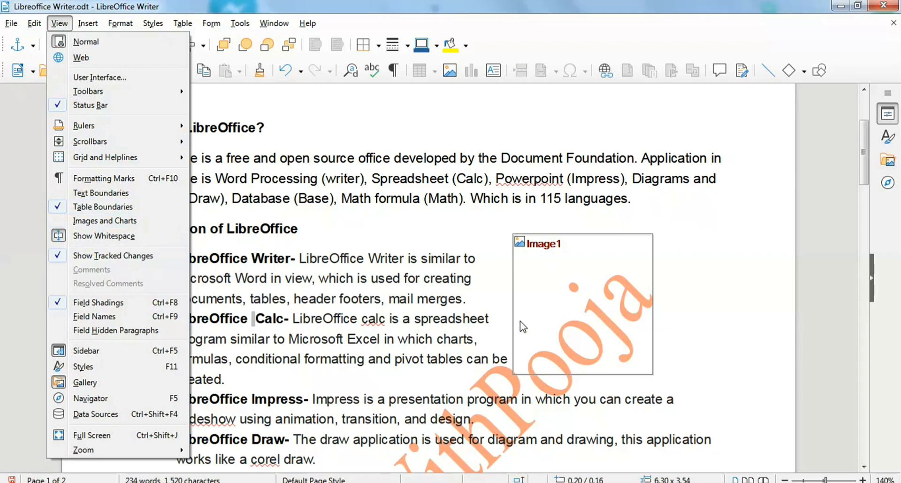
pyautogui.click(115, 221)
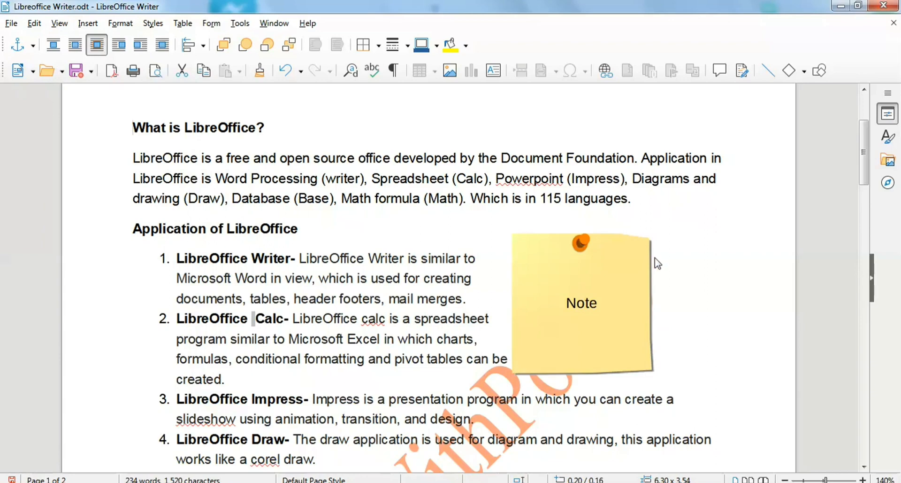
pyautogui.scroll(-15, 346, 386)
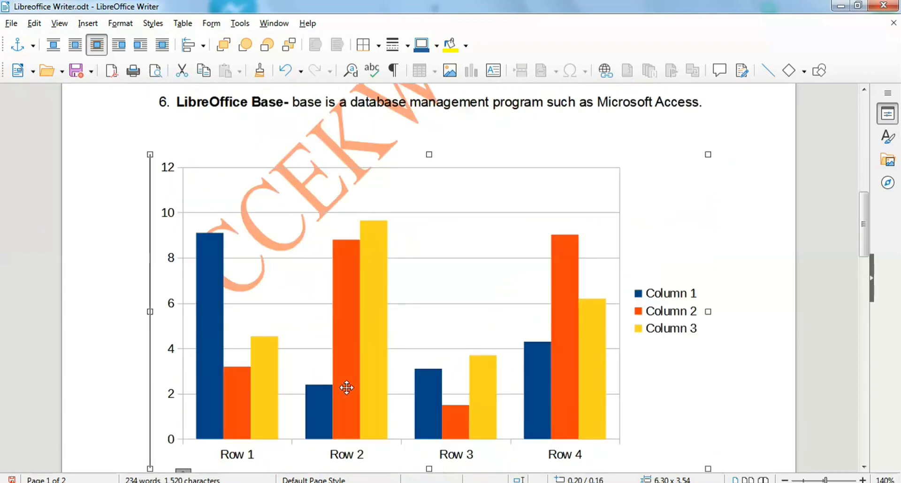
pyautogui.scroll(-10, 352, 312)
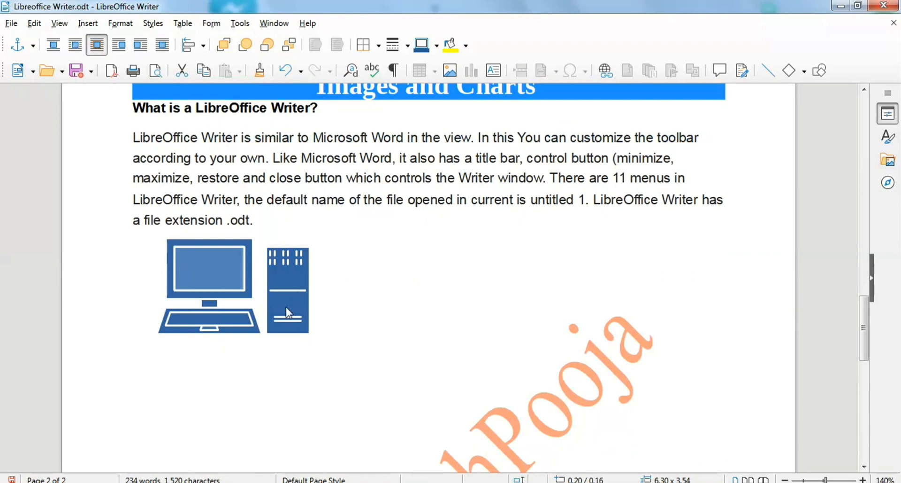
pyautogui.scroll(5, 341, 309)
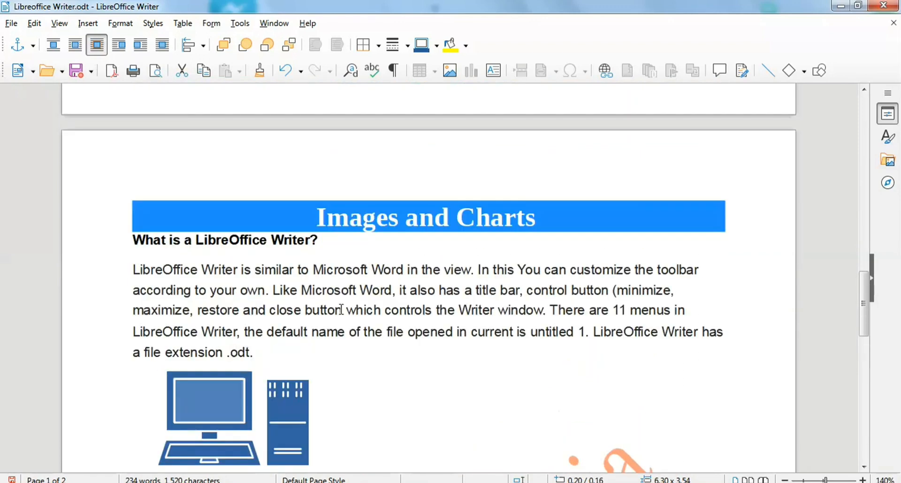
pyautogui.scroll(15, 342, 310)
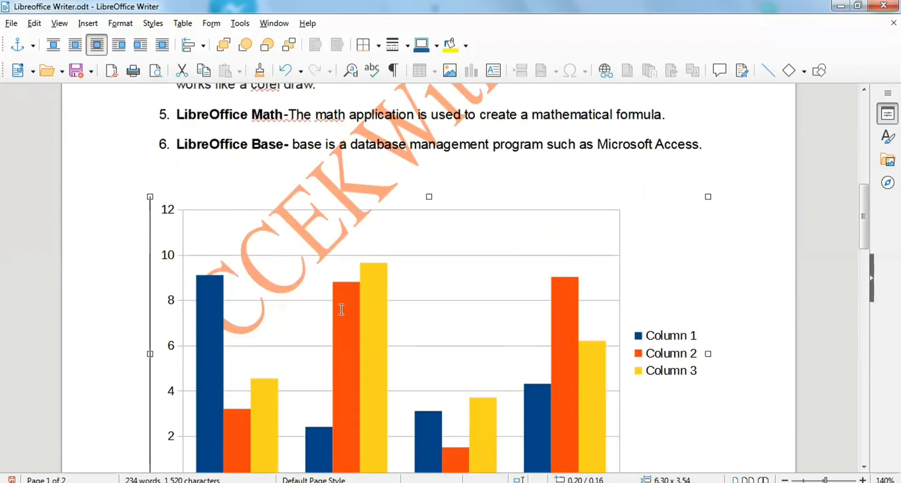
pyautogui.scroll(15, 341, 310)
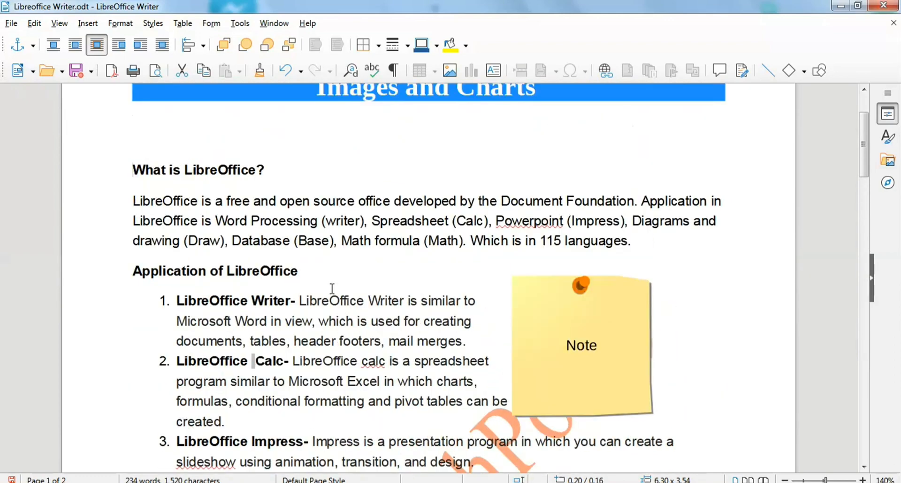
# Draw a circle from the basic shapes, measuring about 3.23 × 3.23, over the Application of LibreOffice heading and the first list item.
pyautogui.click(338, 268)
pyautogui.click(81, 25)
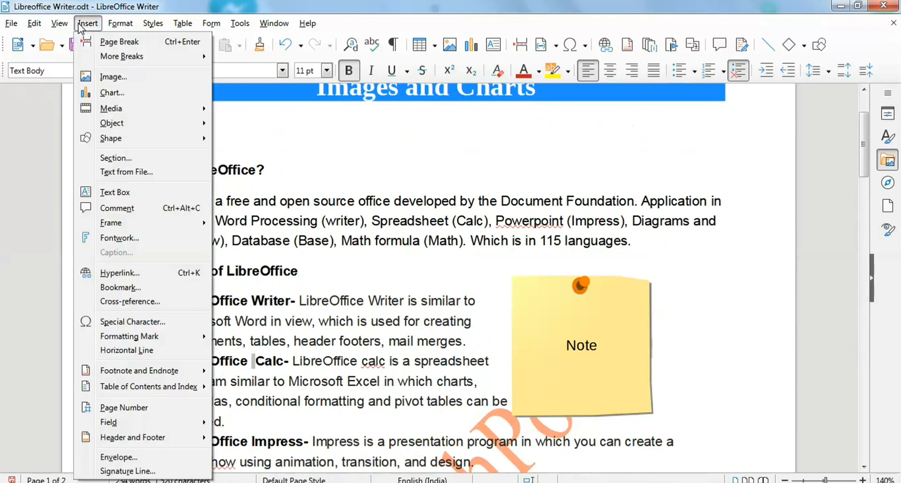
pyautogui.moveTo(117, 139)
pyautogui.moveTo(247, 160)
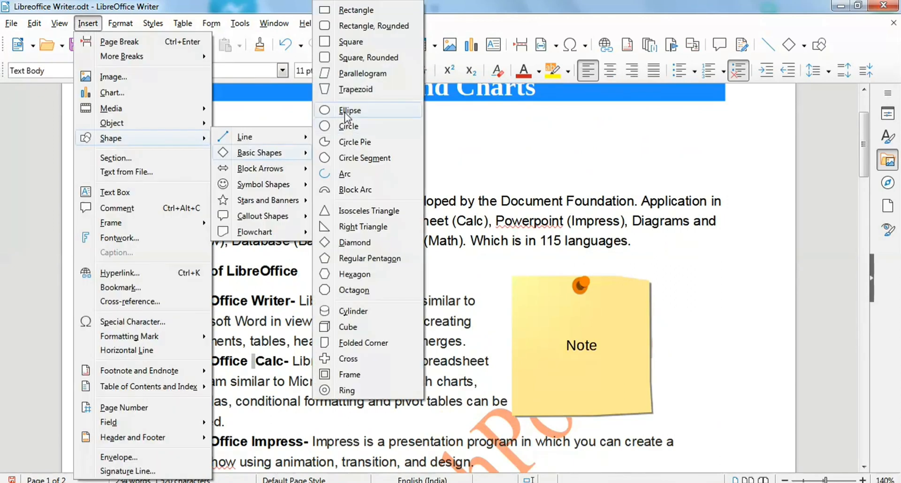
pyautogui.click(349, 126)
pyautogui.moveTo(272, 192)
pyautogui.mouseDown()
pyautogui.moveTo(324, 236)
pyautogui.moveTo(385, 319)
pyautogui.mouseUp()
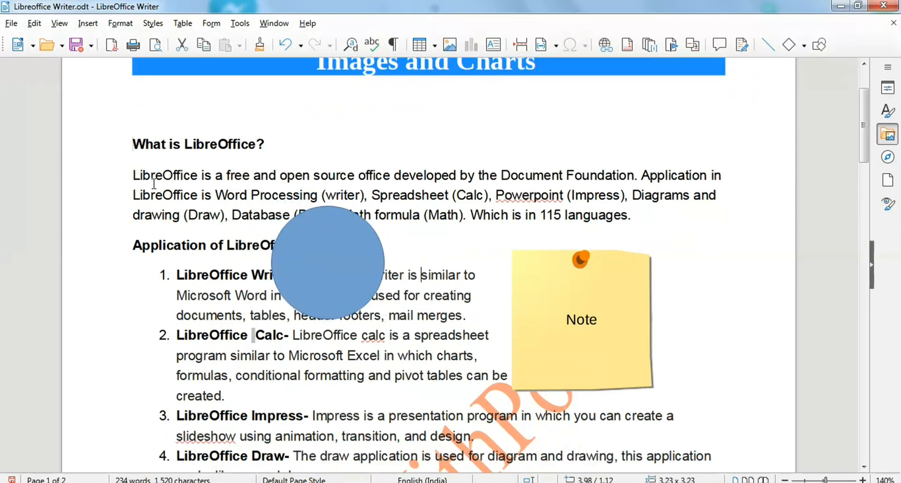
# Hide images and charts again and check how the circle on the first page is displayed compared with the note picture.
pyautogui.click(59, 23)
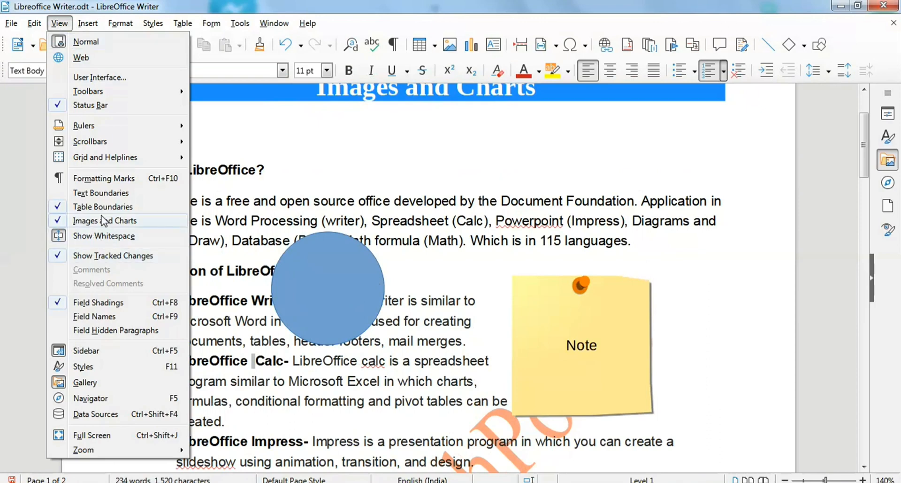
pyautogui.click(117, 220)
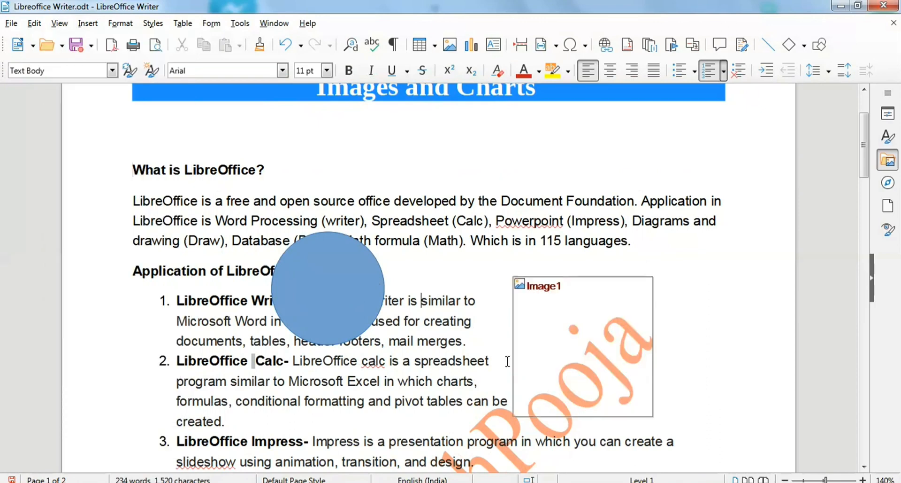
pyautogui.scroll(-6, 423, 394)
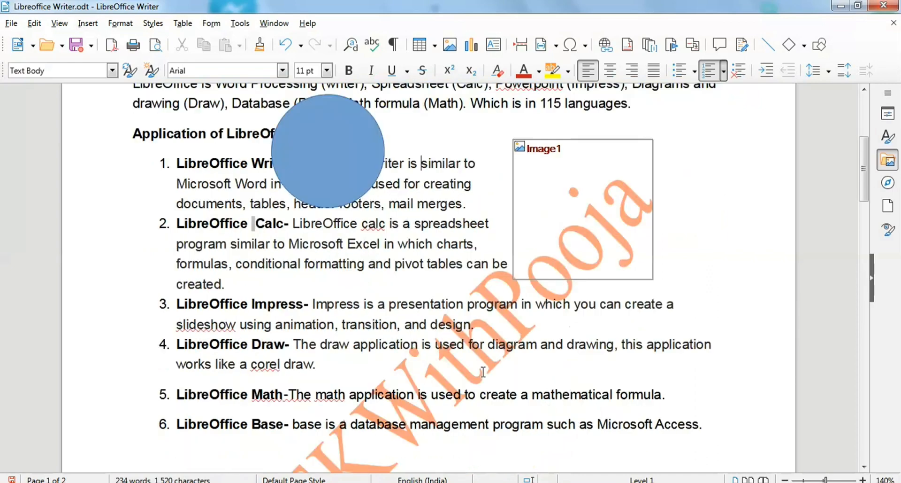
pyautogui.scroll(-3, 394, 402)
pyautogui.scroll(10, 394, 402)
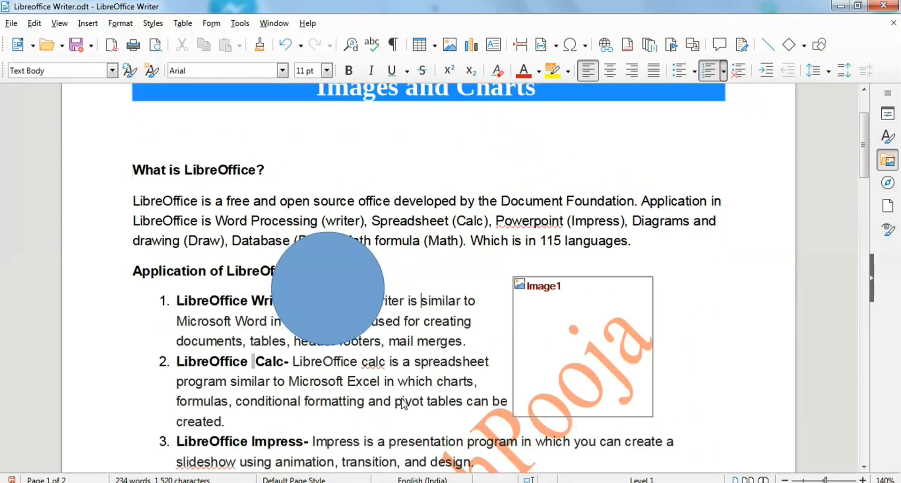
pyautogui.click(416, 400)
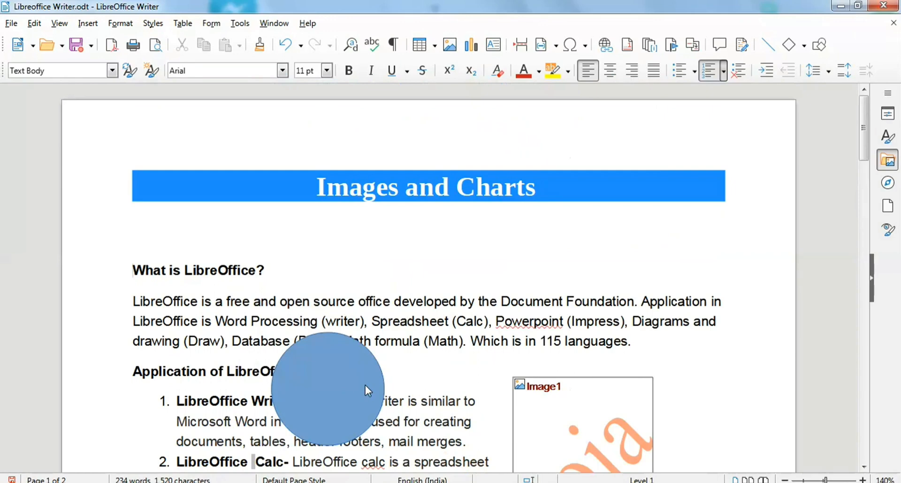
# Show the images and charts in the document again with the circle still in place.
pyautogui.click(59, 23)
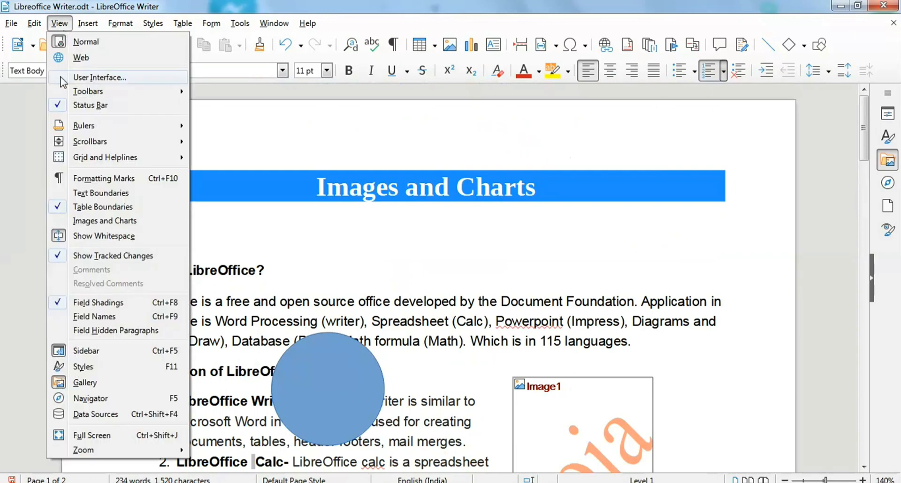
pyautogui.click(110, 221)
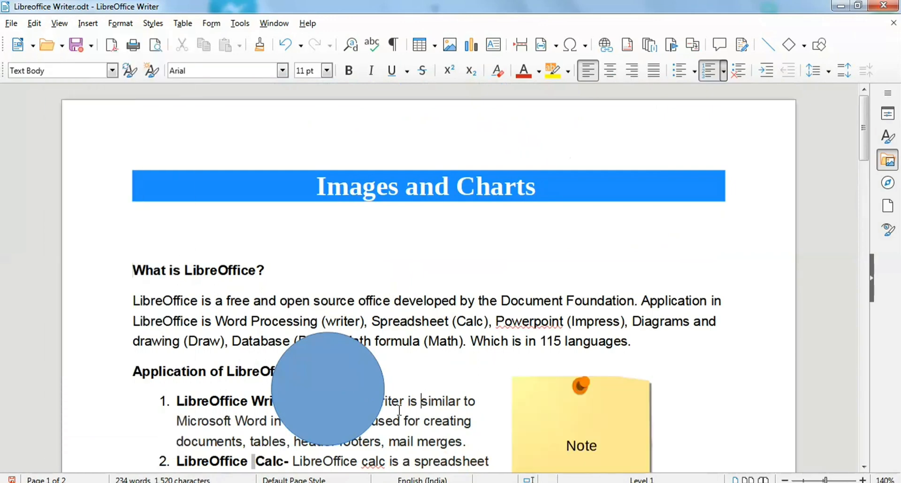
pyautogui.scroll(-3, 394, 412)
pyautogui.scroll(-1, 391, 414)
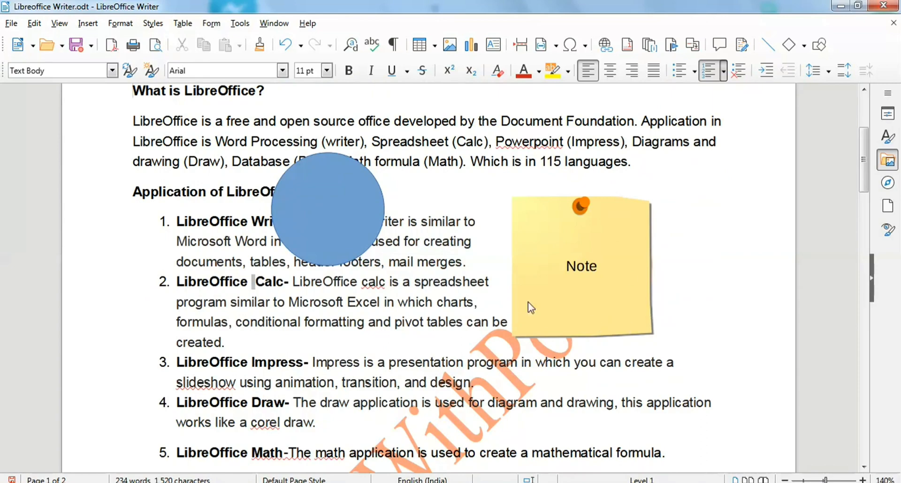
# Delete the blue circle covering the Application of LibreOffice heading on the first page.
pyautogui.scroll(-7, 528, 305)
pyautogui.scroll(10, 511, 361)
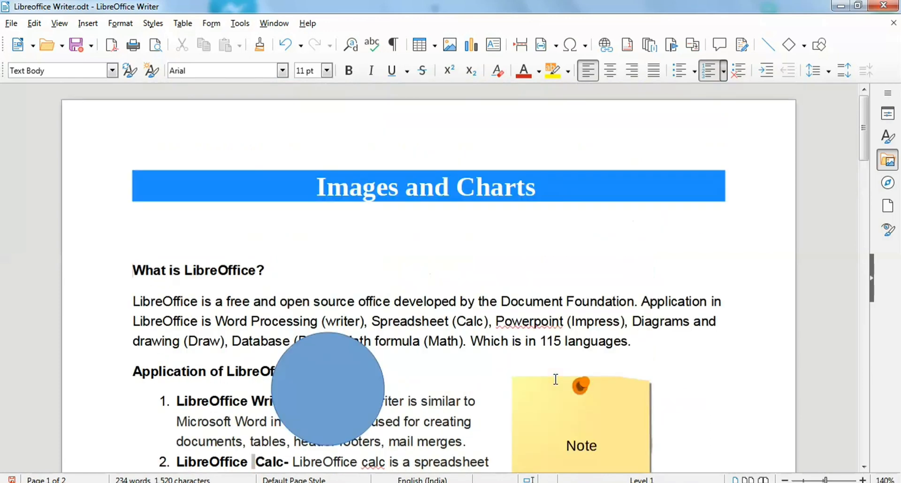
pyautogui.click(315, 363)
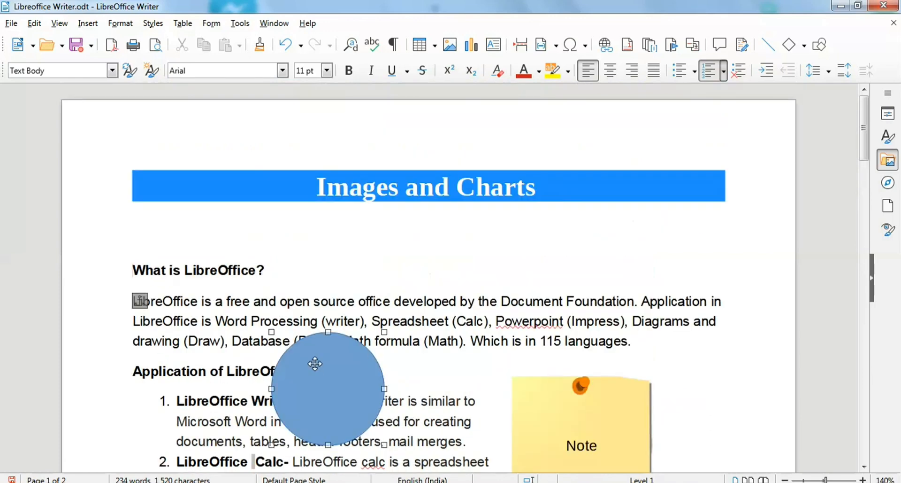
pyautogui.press('Delete')
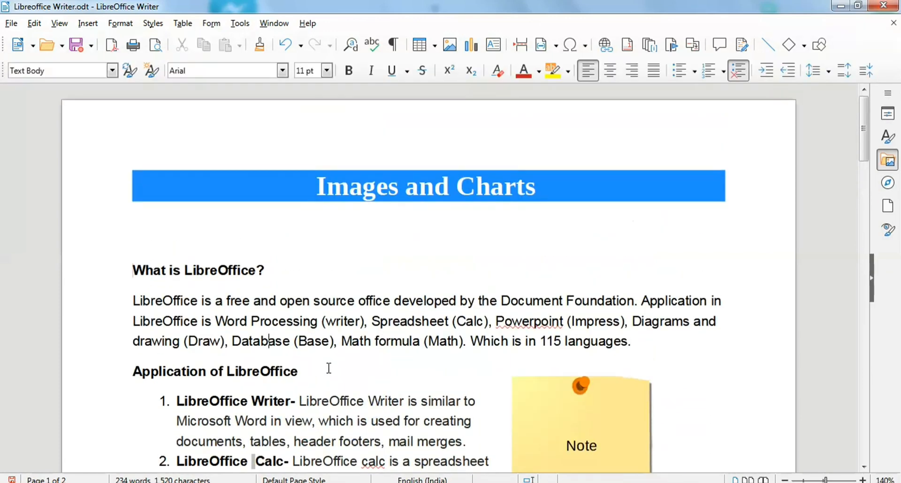